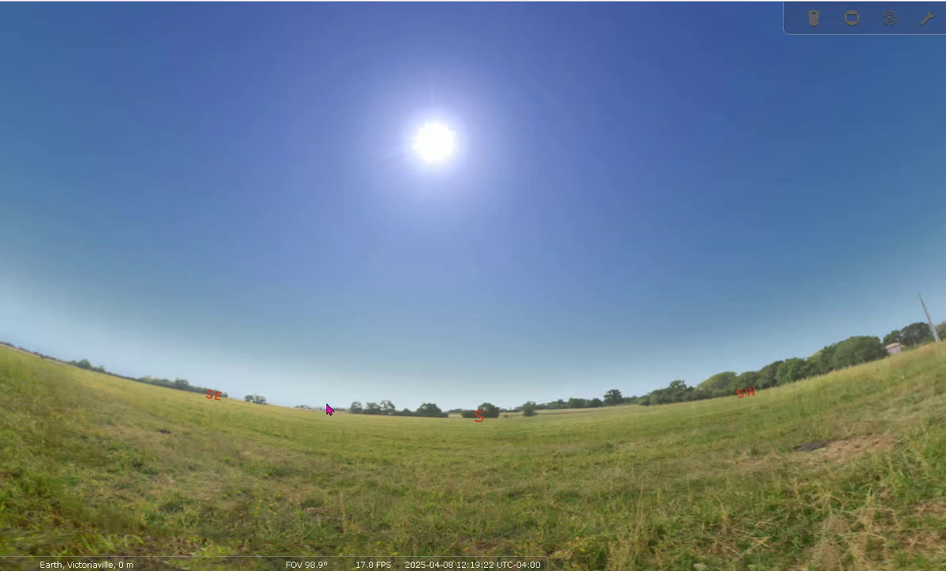
Look around the sky from east to north, then face south with the Sun in view
drag(255, 387, 549, 416)
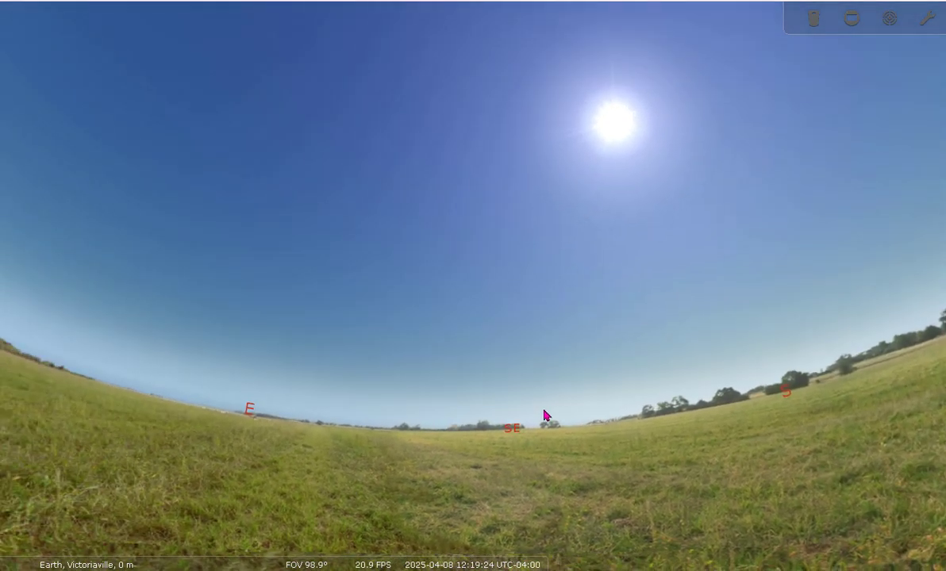
drag(261, 418, 458, 419)
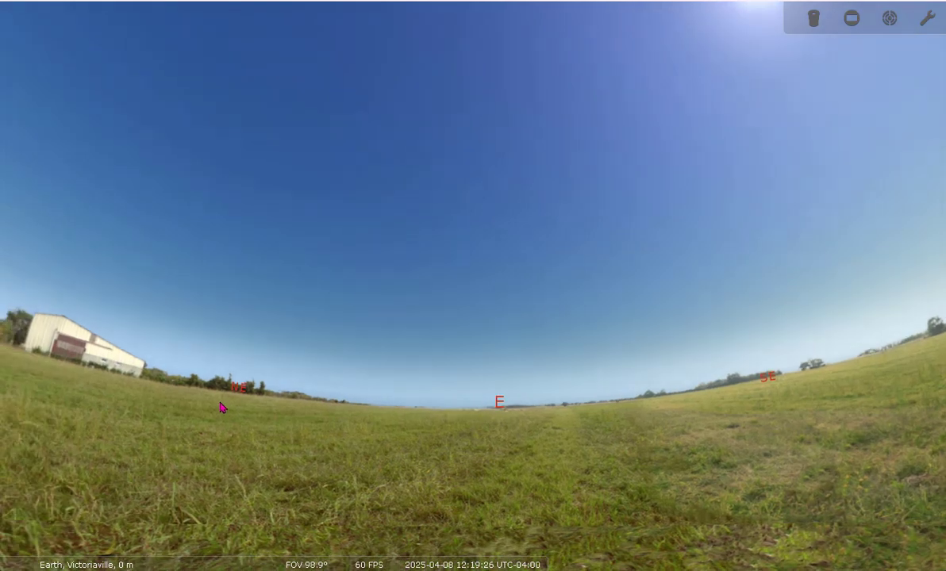
drag(221, 408, 146, 397)
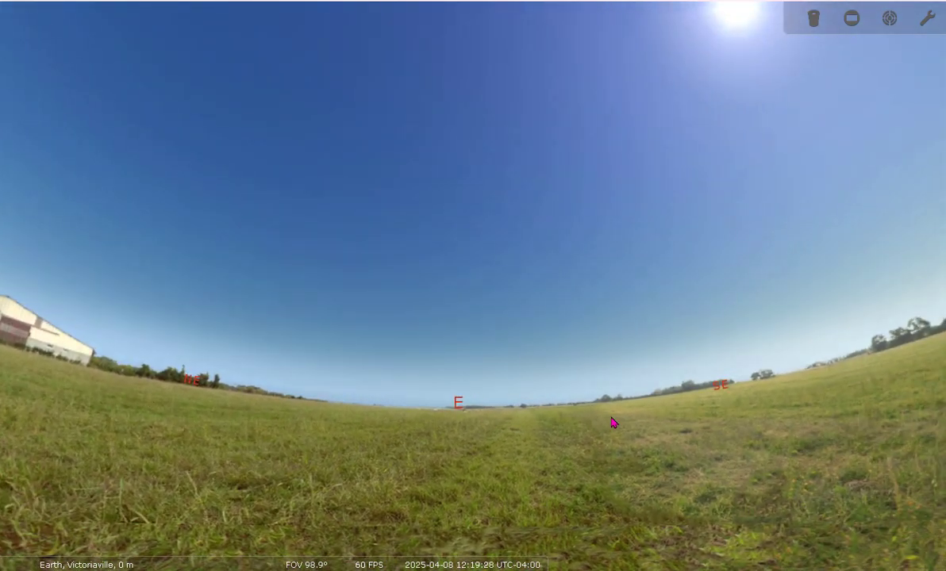
drag(614, 422, 320, 420)
drag(493, 419, 468, 445)
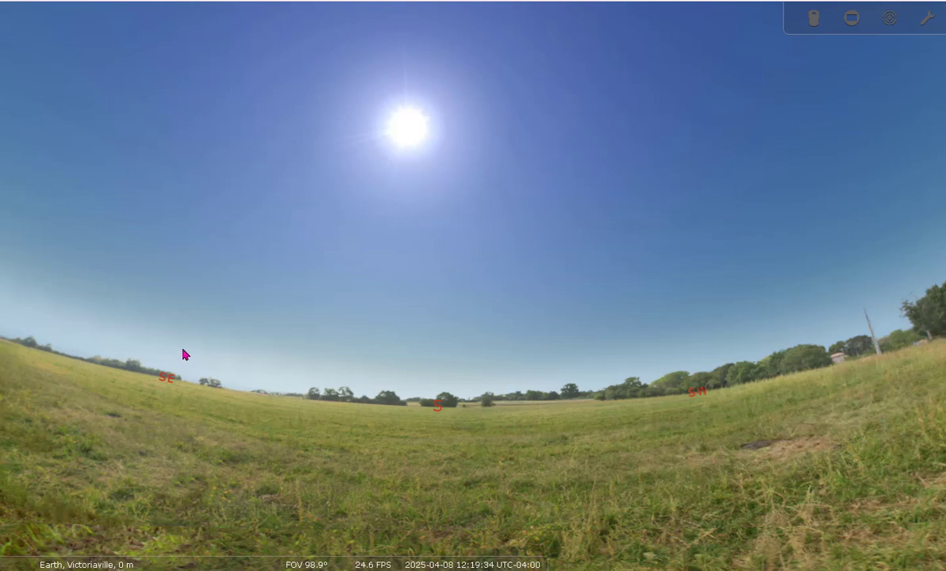
Check the observer location settings for Victoriaville
mouse_move(70, 552)
mouse_move(28, 433)
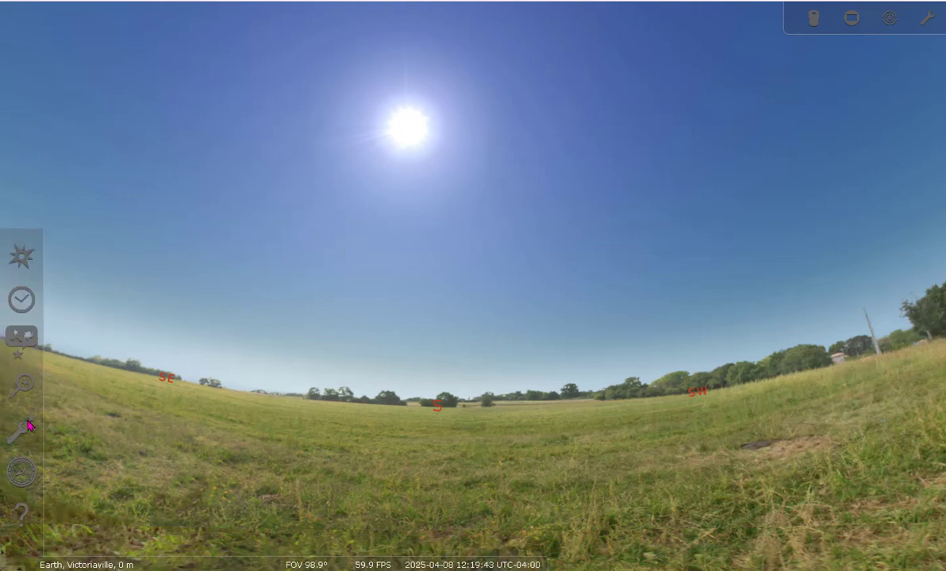
click(19, 259)
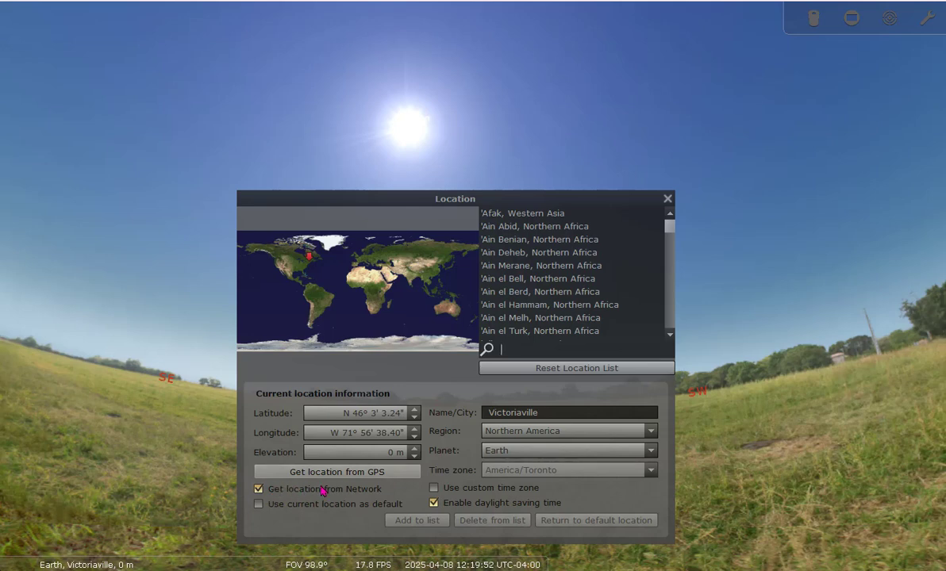
click(667, 199)
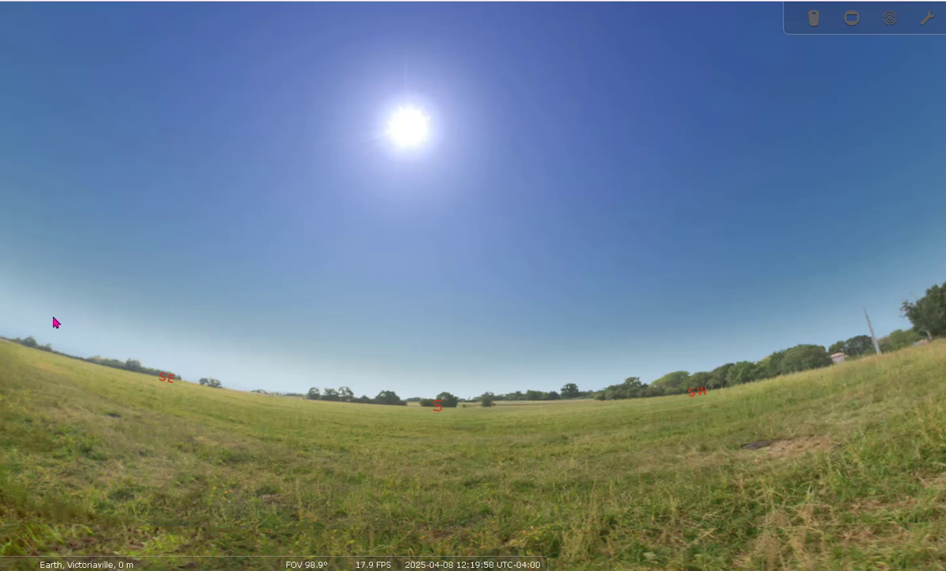
In the Date/time window, advance the hour from 12 to 18
mouse_move(23, 321)
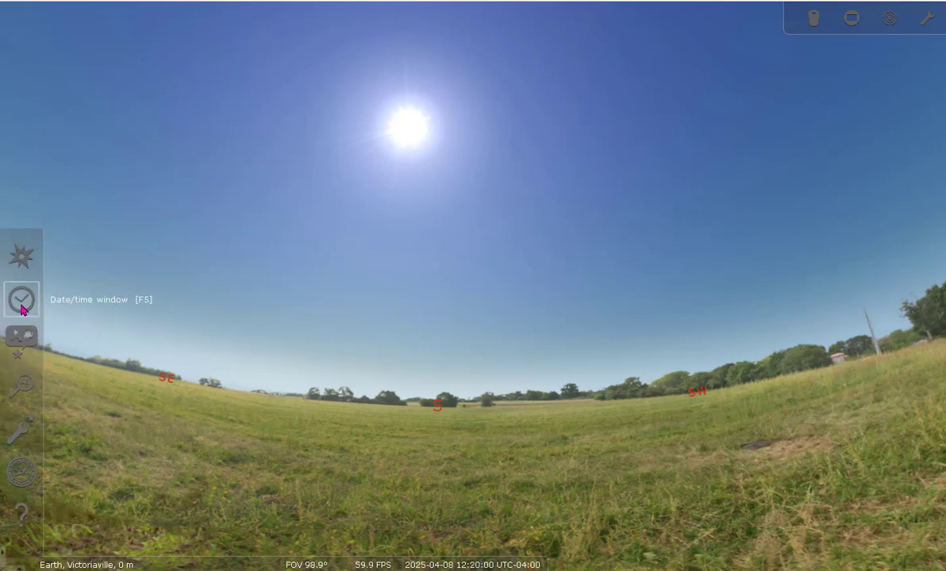
click(22, 300)
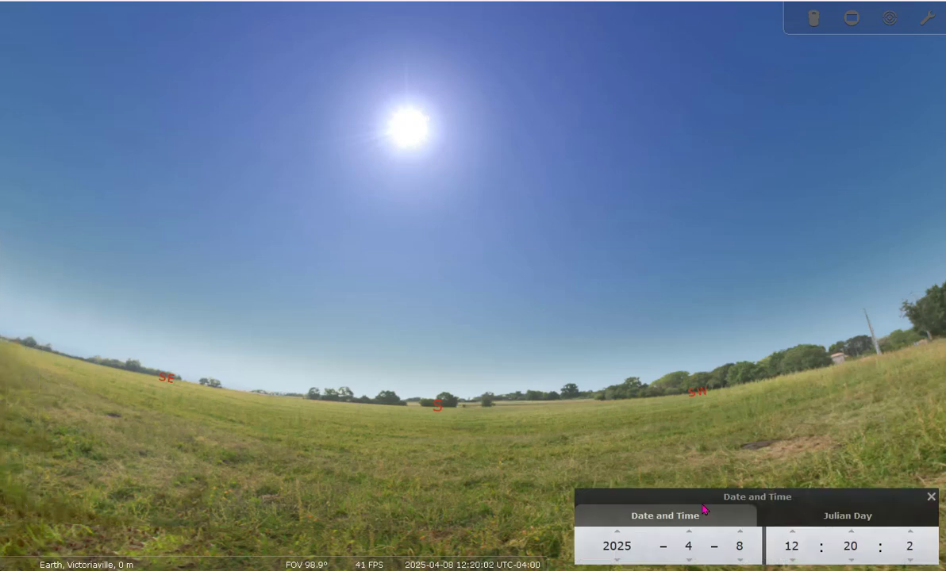
drag(703, 499, 682, 498)
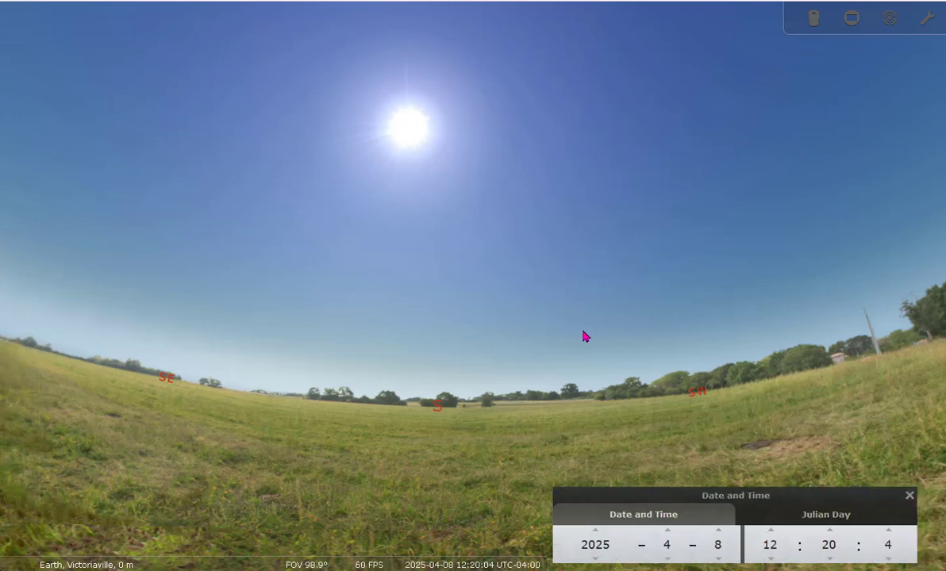
click(769, 531)
click(770, 531)
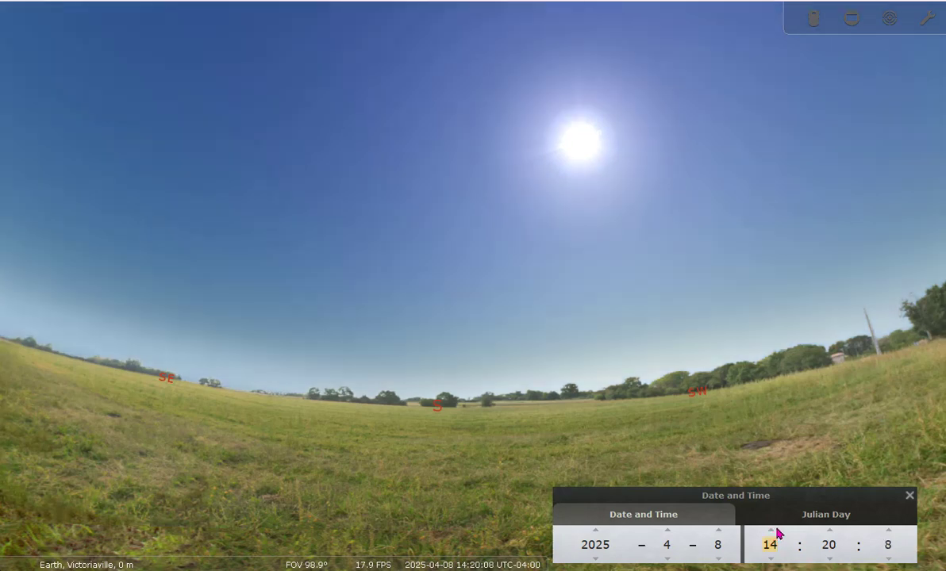
click(771, 531)
click(771, 531)
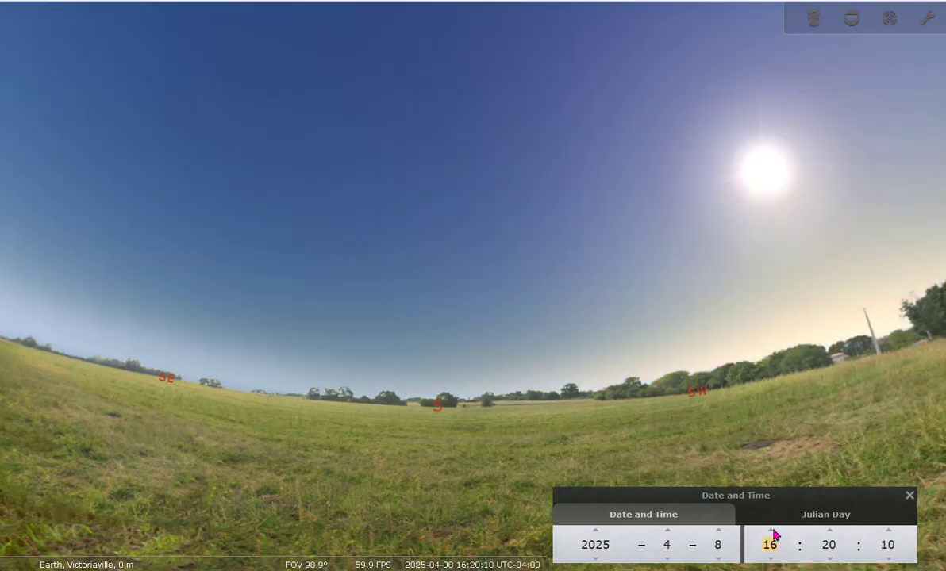
click(771, 531)
click(771, 530)
Face the western sunset and advance the clock to 20:20, into night
drag(809, 386, 546, 358)
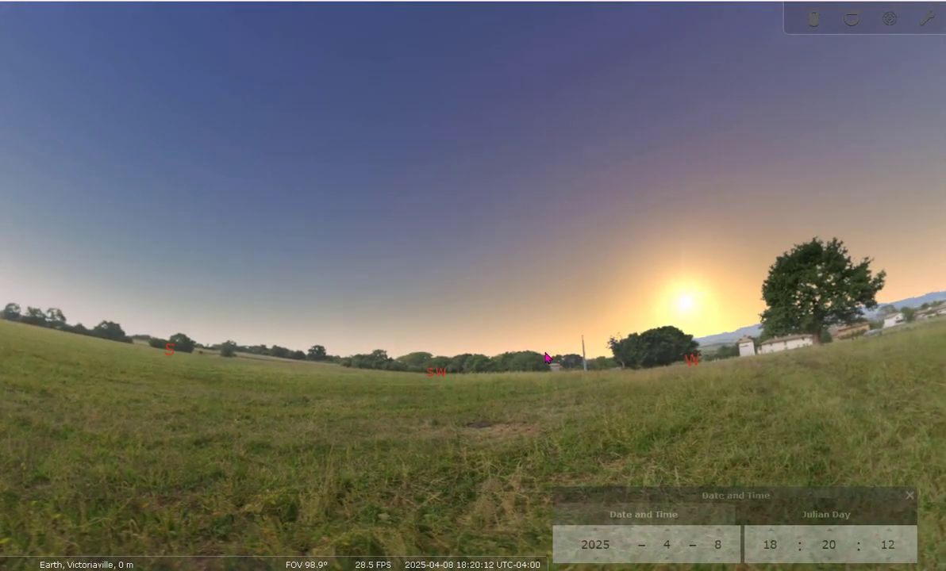
click(771, 530)
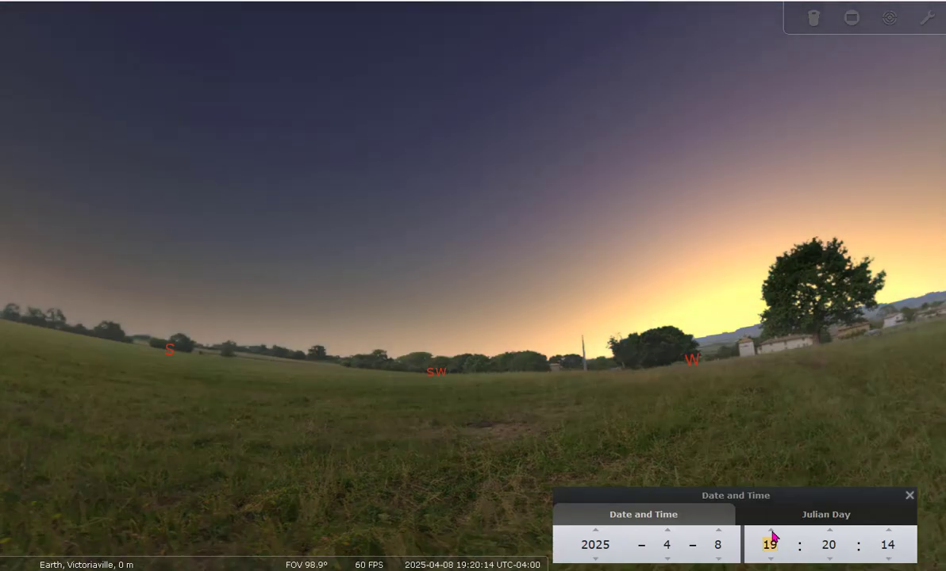
click(771, 530)
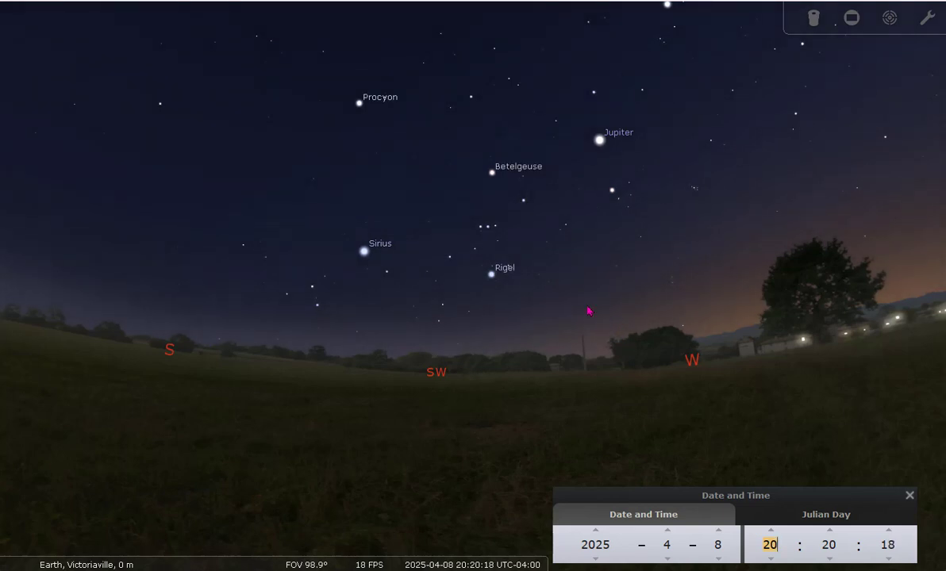
Swing the view from southwest to southeast, bringing the Moon and Arcturus into view
drag(589, 310, 577, 357)
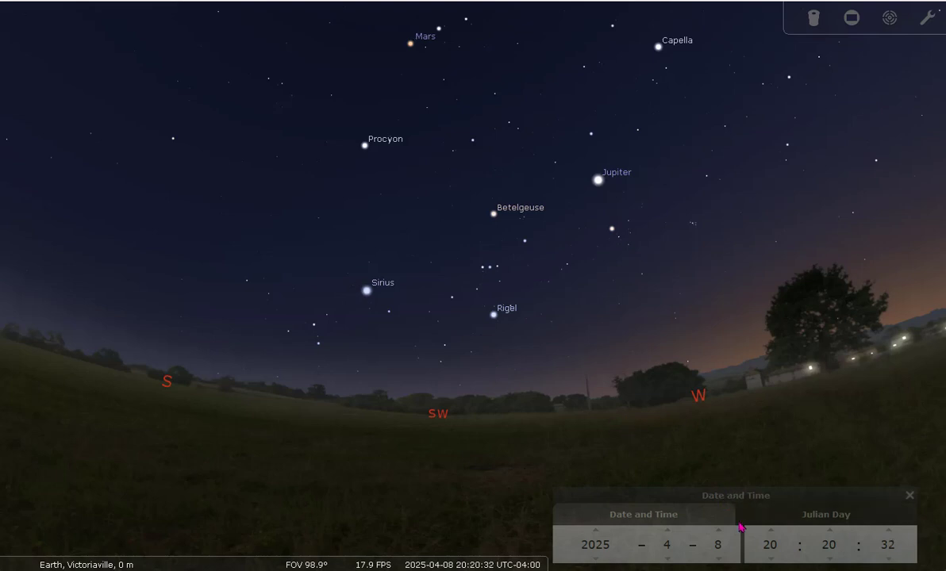
drag(443, 352, 627, 354)
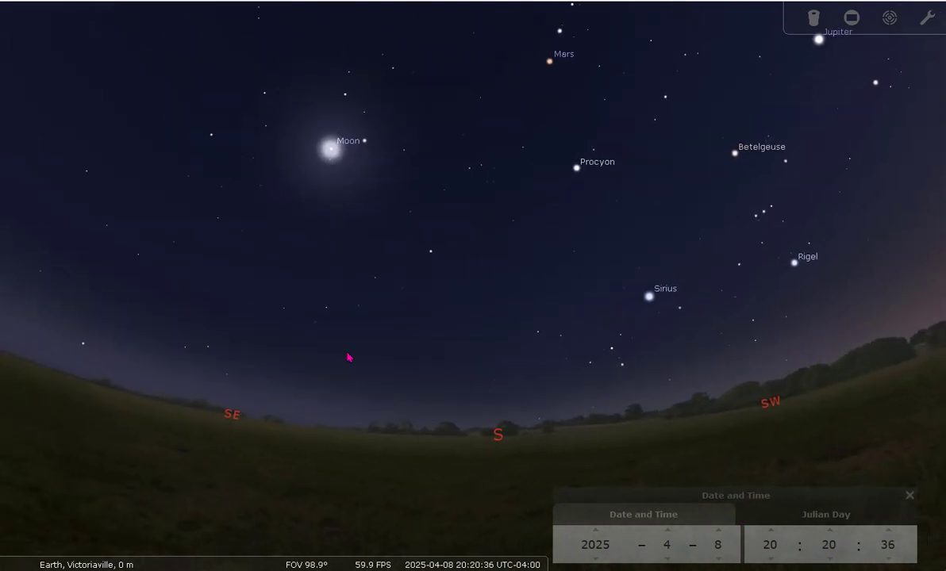
drag(533, 386, 547, 393)
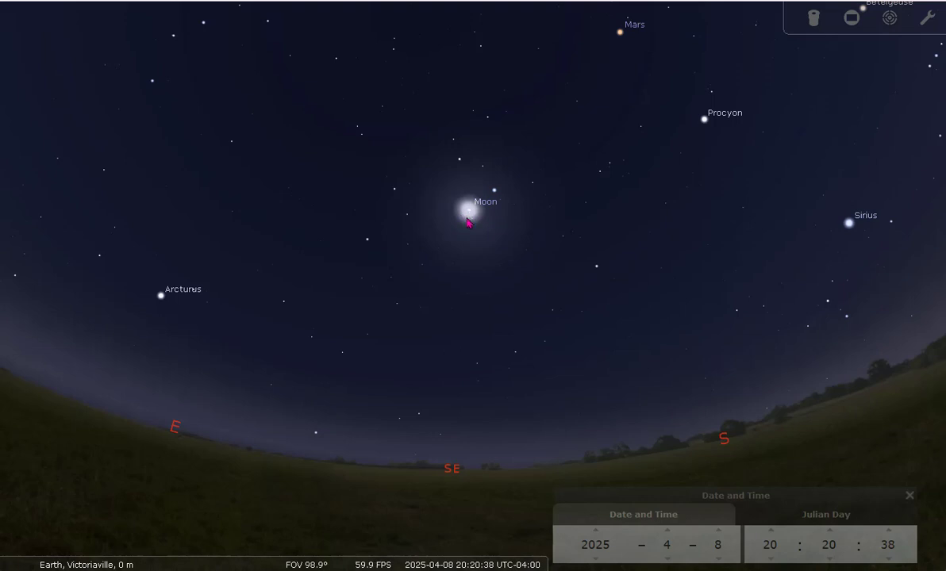
Zoom in, select and centre the waxing gibbous Moon in Leo, then zoom back out
drag(463, 267, 451, 329)
scroll(463, 276, up, 5)
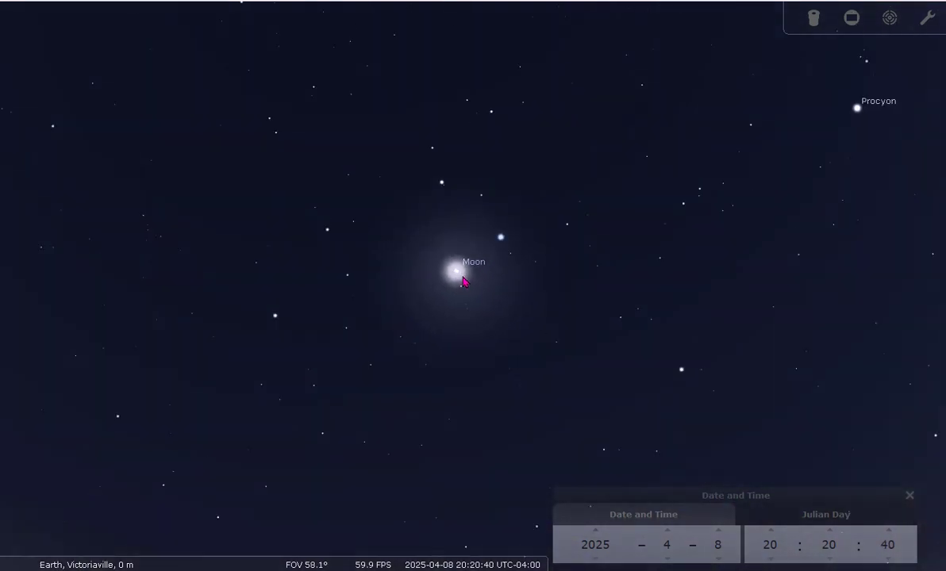
scroll(462, 281, up, 5)
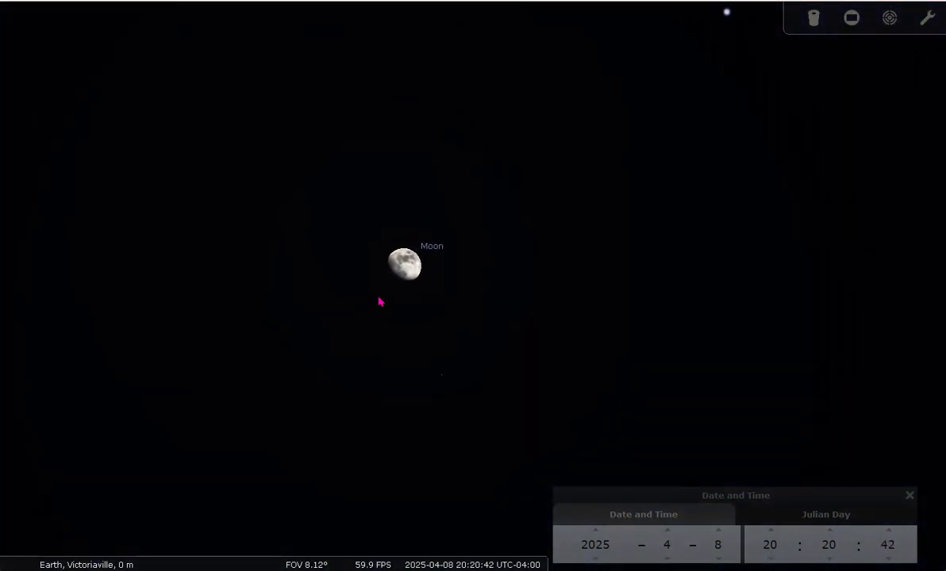
scroll(364, 286, up, 2)
click(264, 243)
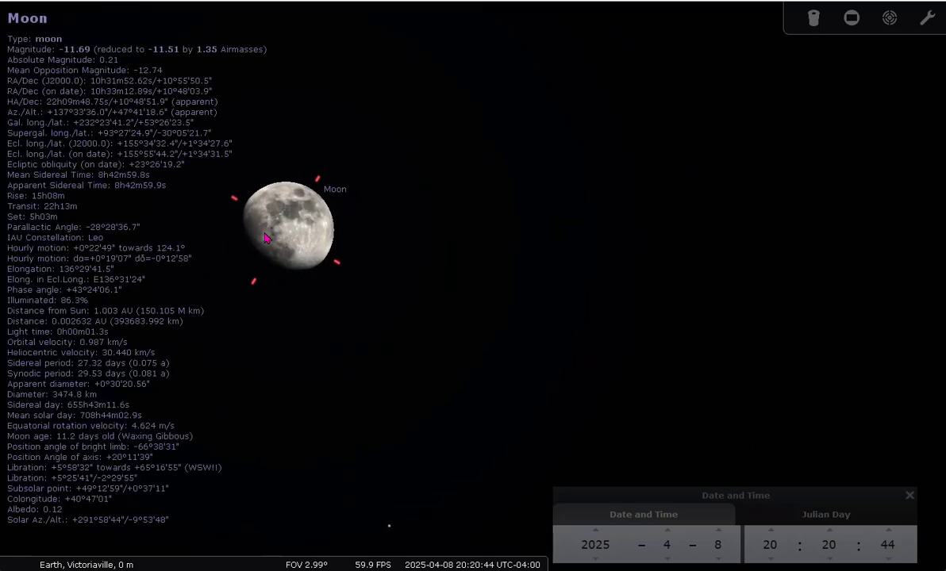
key(space)
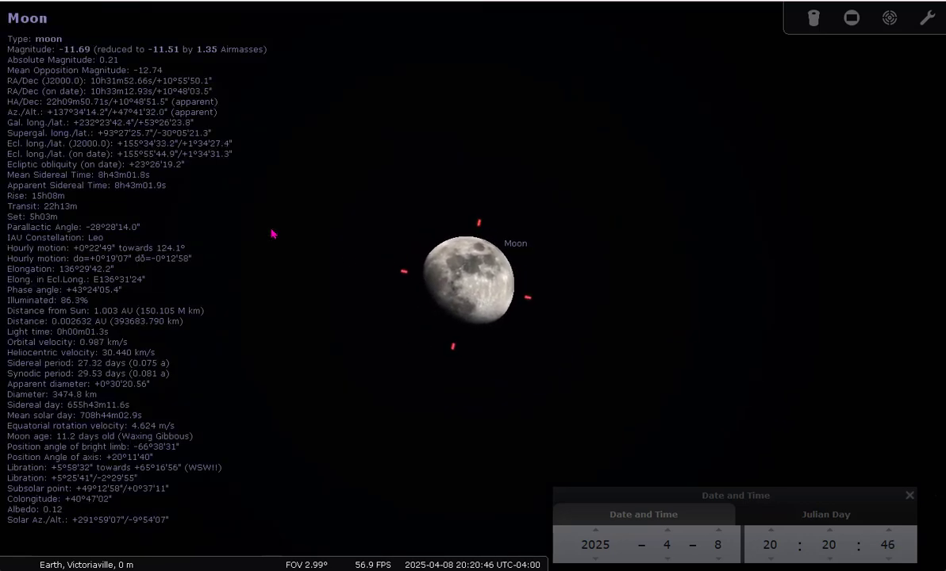
scroll(454, 299, down, 3)
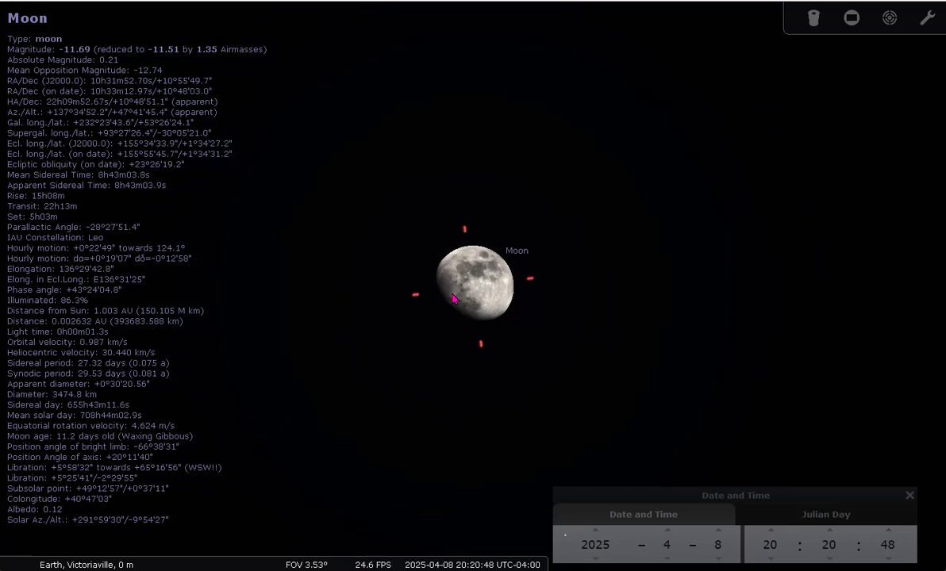
scroll(454, 298, down, 5)
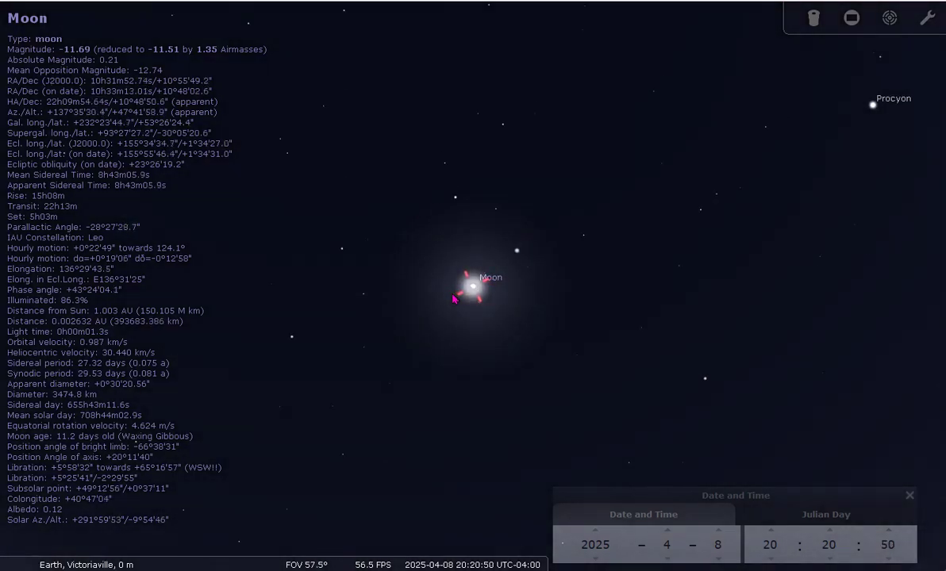
scroll(454, 298, down, 2)
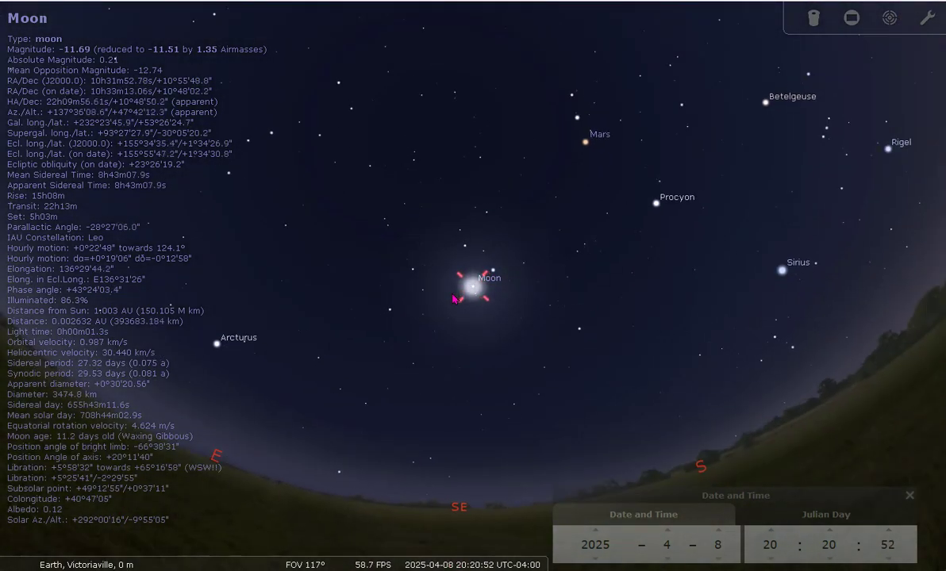
Show the details of Arcturus, Procyon, Betelgeuse and then Rigel in turn
click(219, 343)
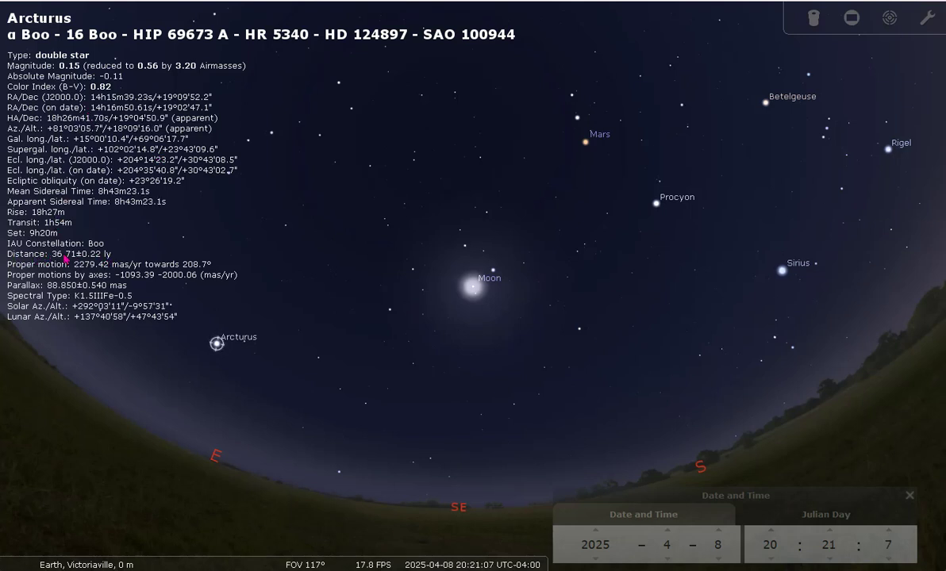
click(656, 204)
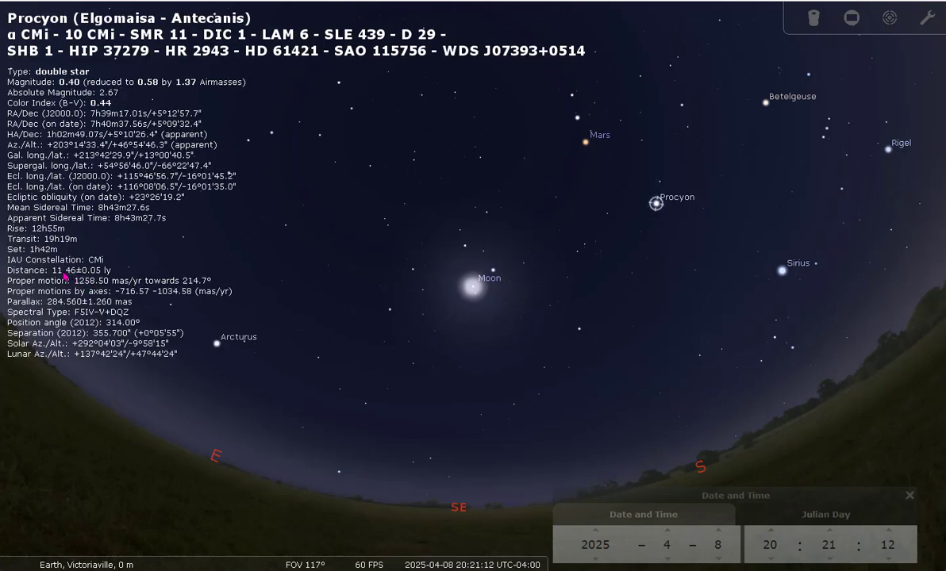
click(766, 103)
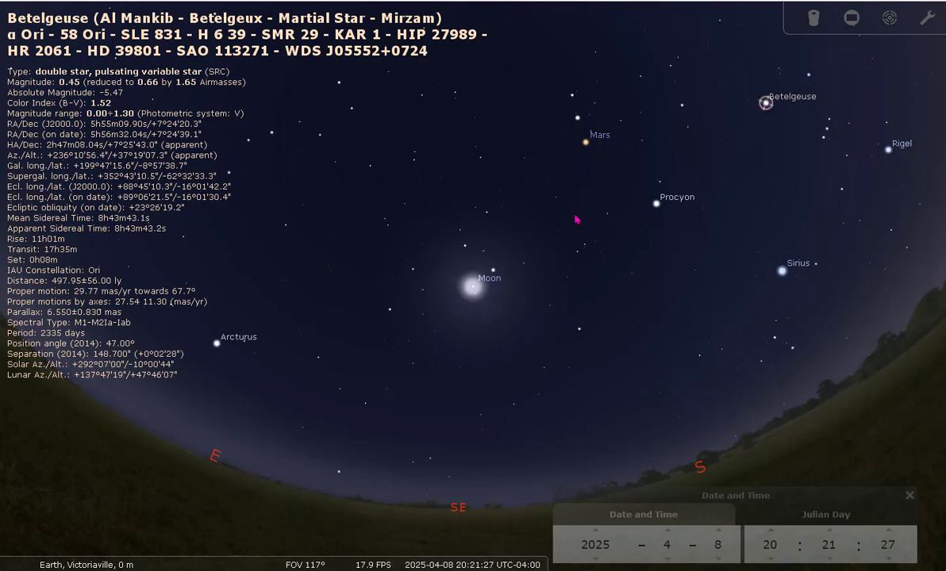
click(891, 155)
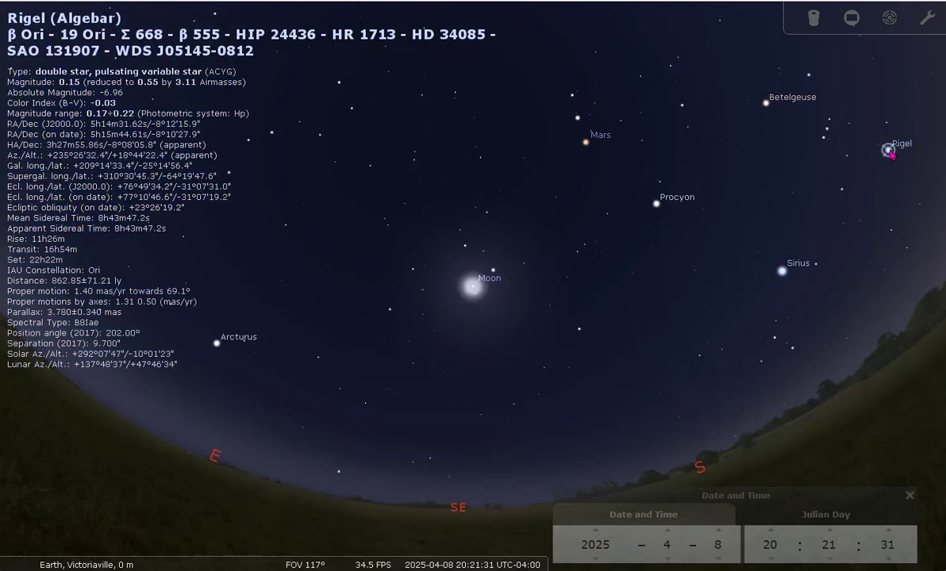
Clear the Rigel selection and zoom to about a 99° field of view
scroll(582, 363, down, 3)
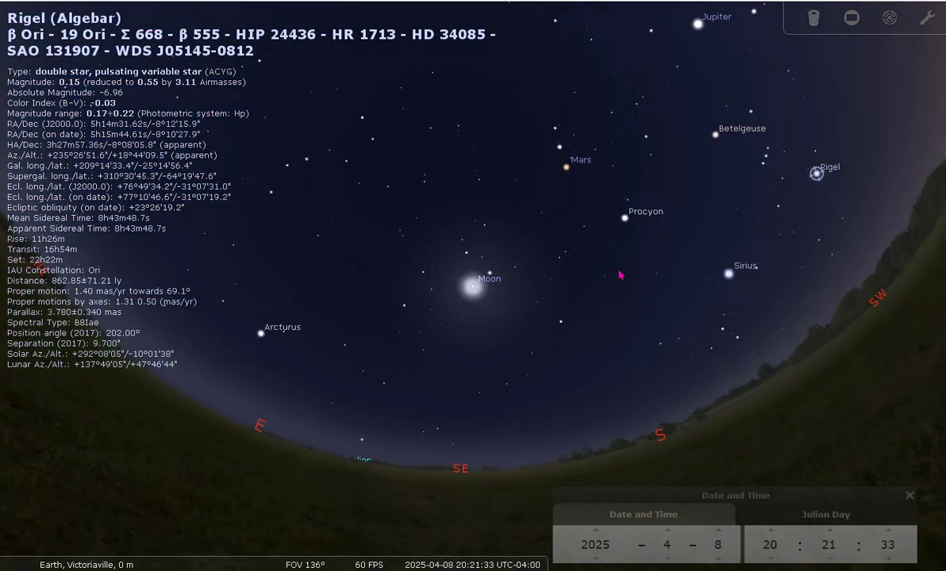
right_click(582, 361)
scroll(510, 372, down, 2)
scroll(510, 372, up, 3)
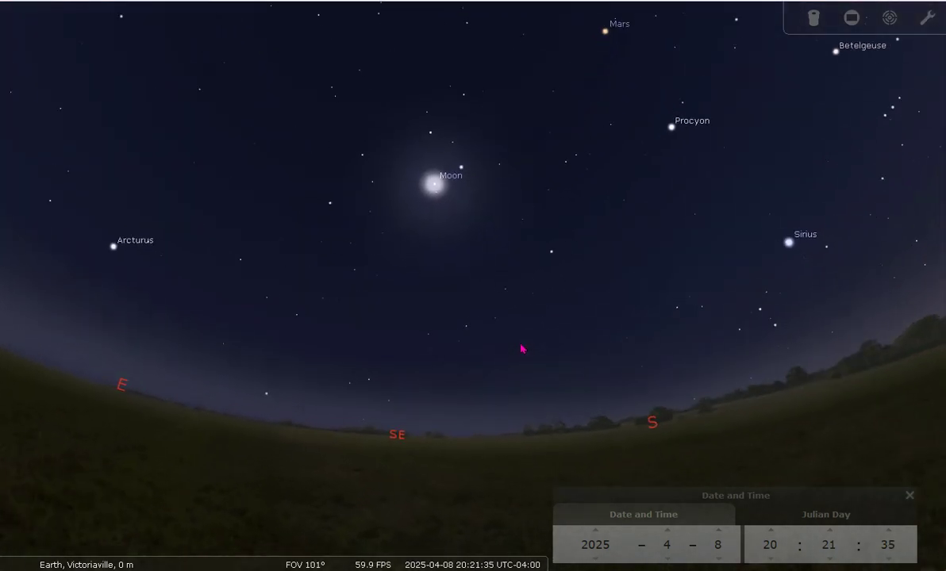
Turn the view west and round to face the northern horizon, tilted slightly up
drag(537, 351, 413, 353)
drag(655, 344, 386, 349)
drag(656, 323, 480, 324)
drag(650, 316, 448, 329)
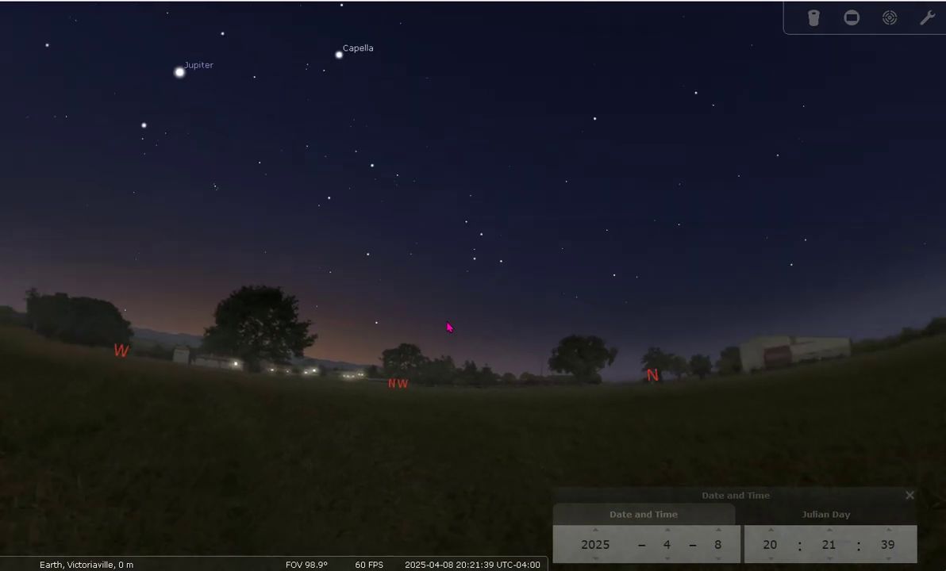
drag(629, 319, 511, 357)
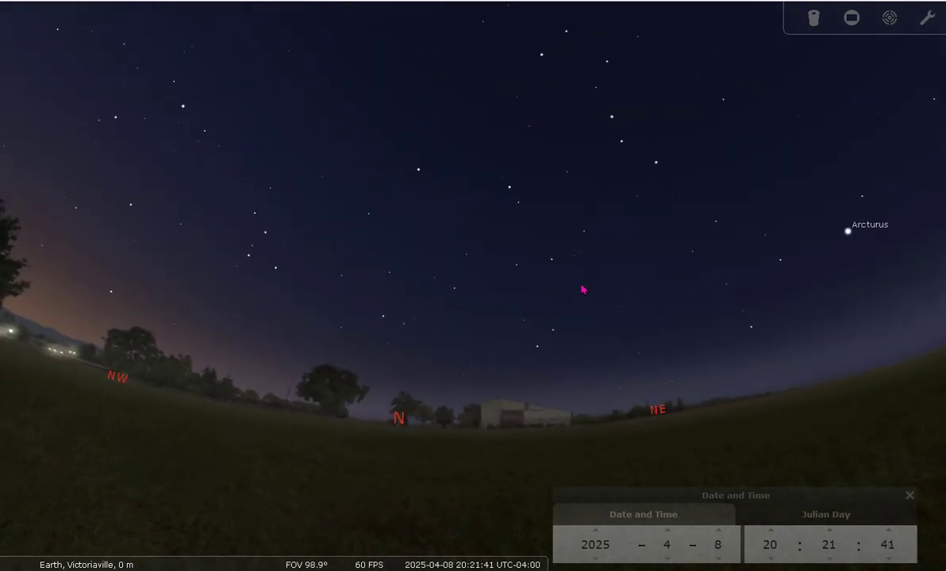
drag(584, 289, 584, 310)
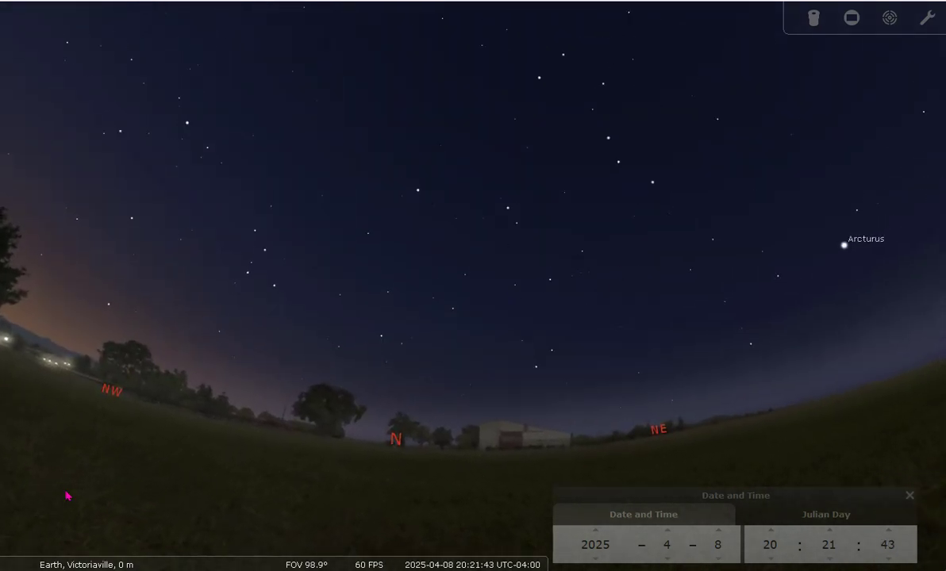
Turn on constellation lines and names, try the artwork, then hide the artwork again
click(51, 558)
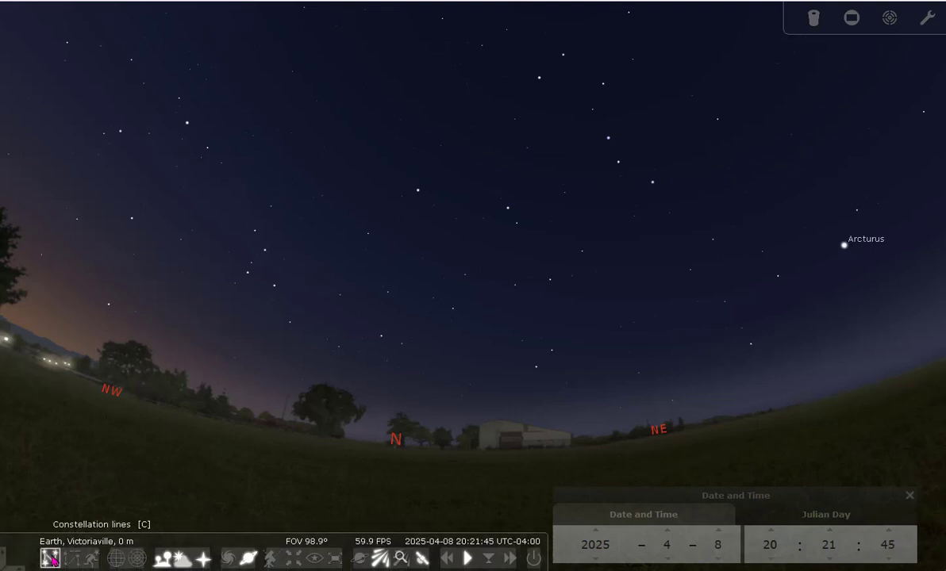
click(73, 559)
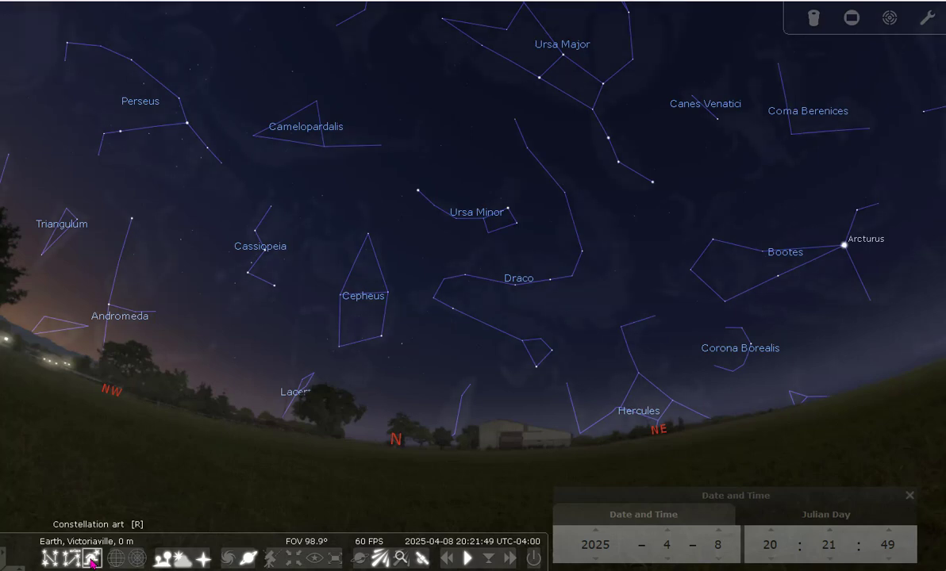
click(92, 558)
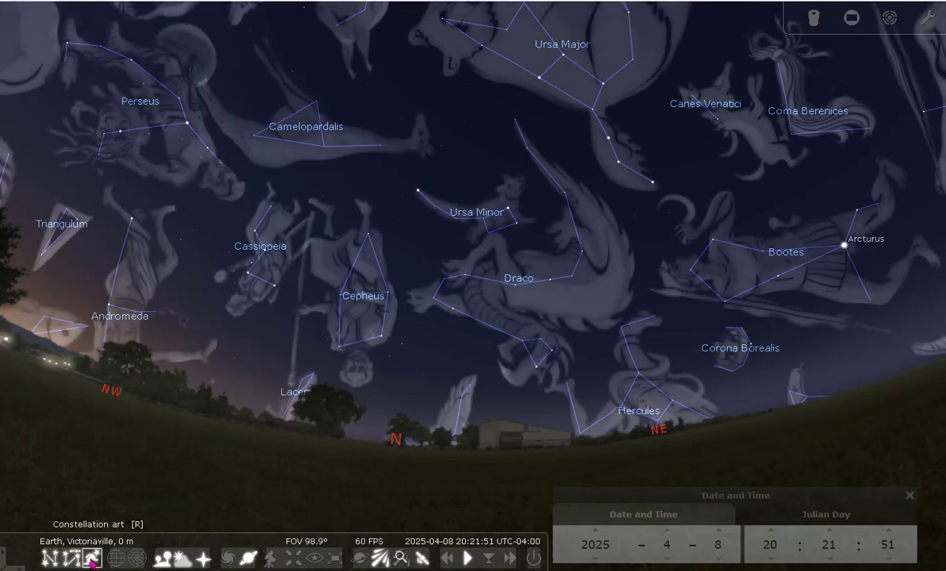
drag(693, 211, 649, 265)
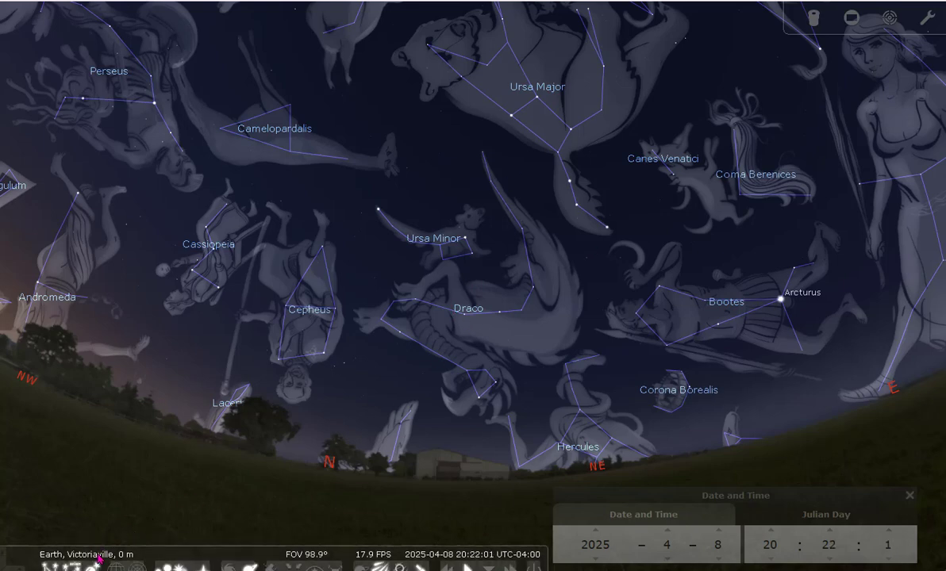
click(93, 560)
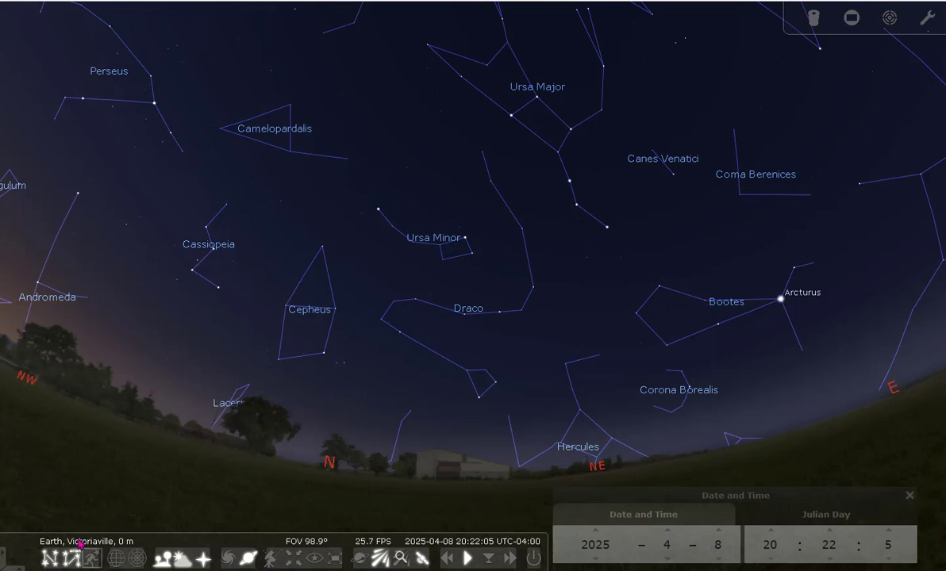
mouse_move(29, 514)
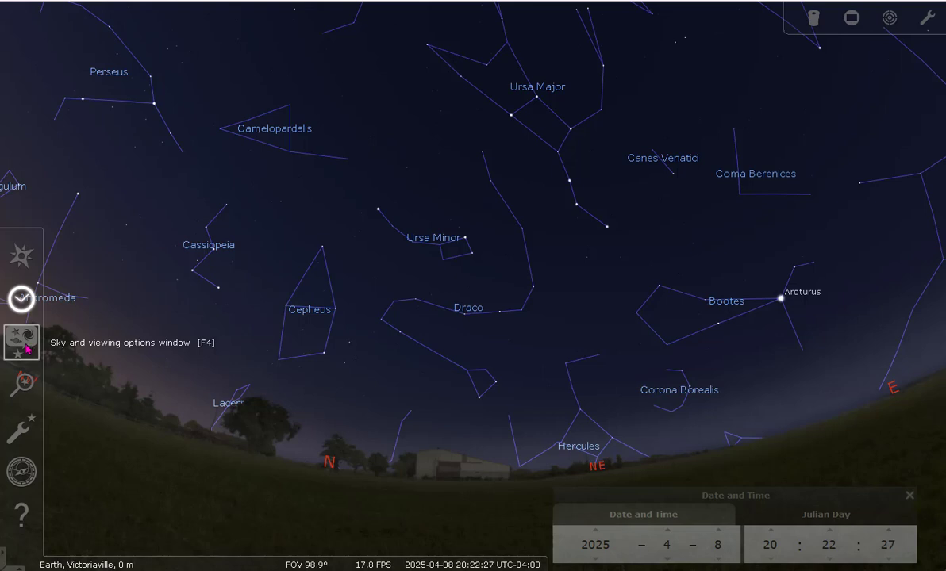
Choose Ojibwe as the sky culture in the View window's Starlore list
click(27, 349)
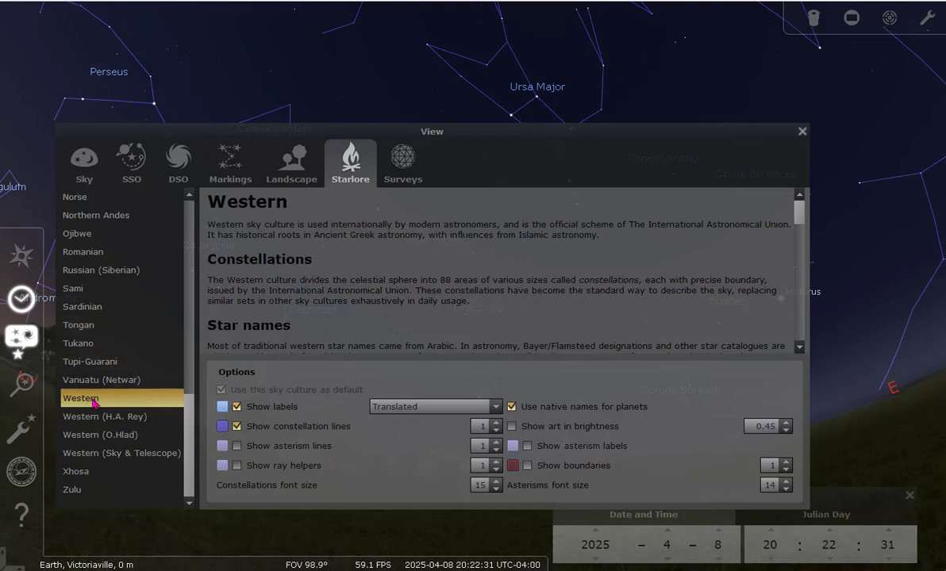
scroll(197, 360, up, 3)
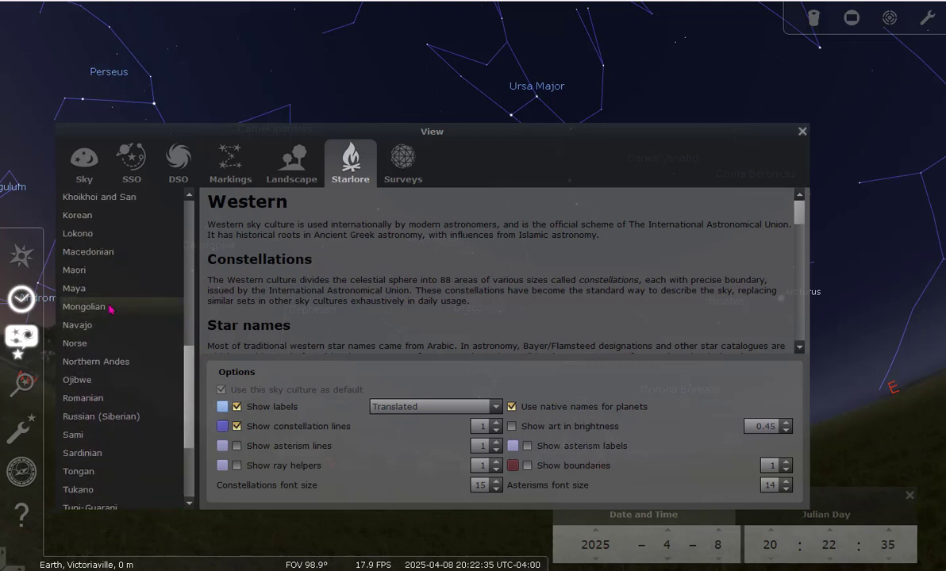
click(83, 380)
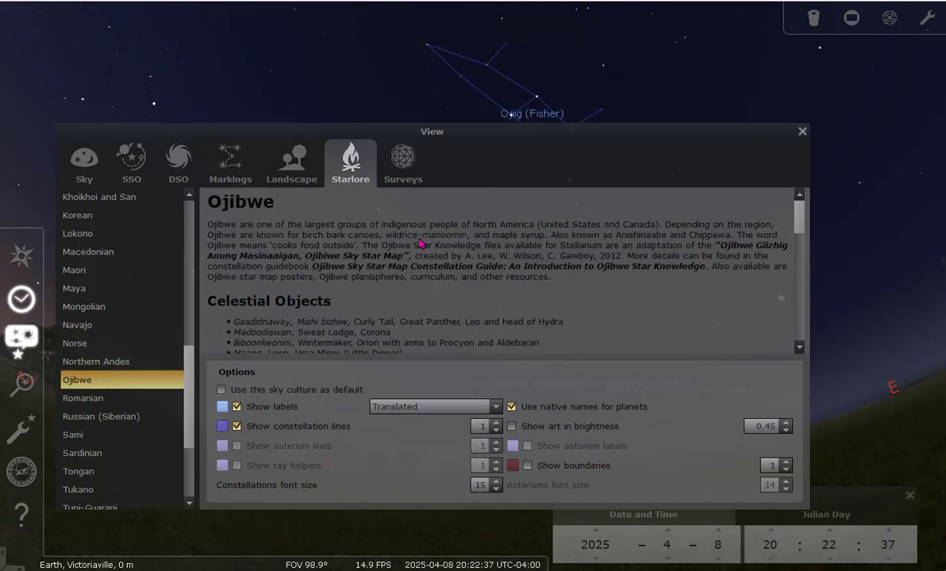
click(802, 131)
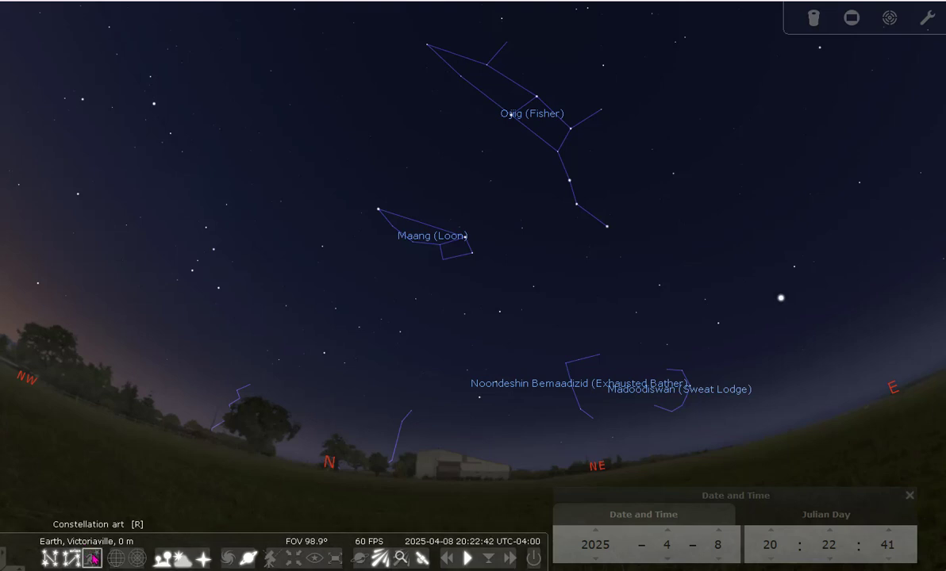
Show the Ojibwe constellation artwork and turn south to frame Wintermaker and Jupiter
click(93, 559)
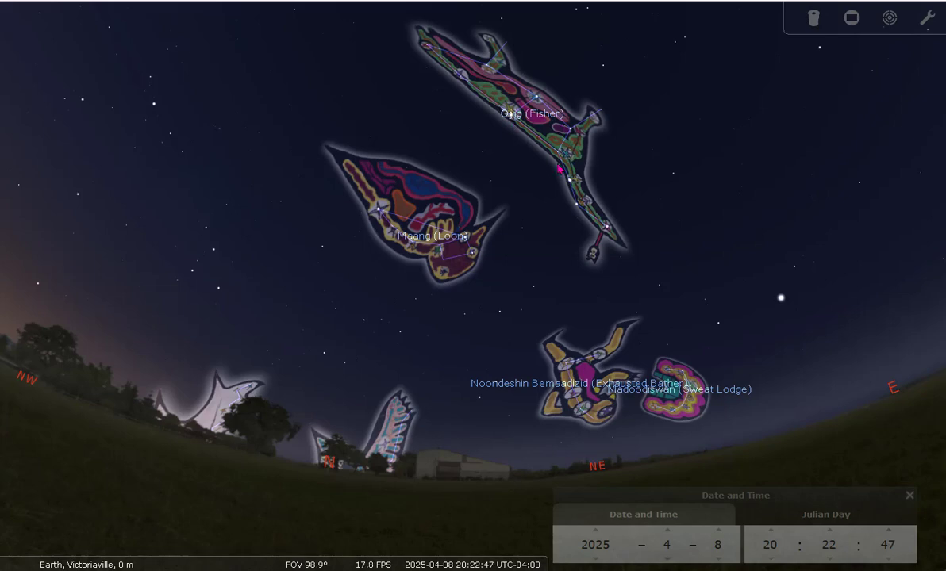
key(Right)
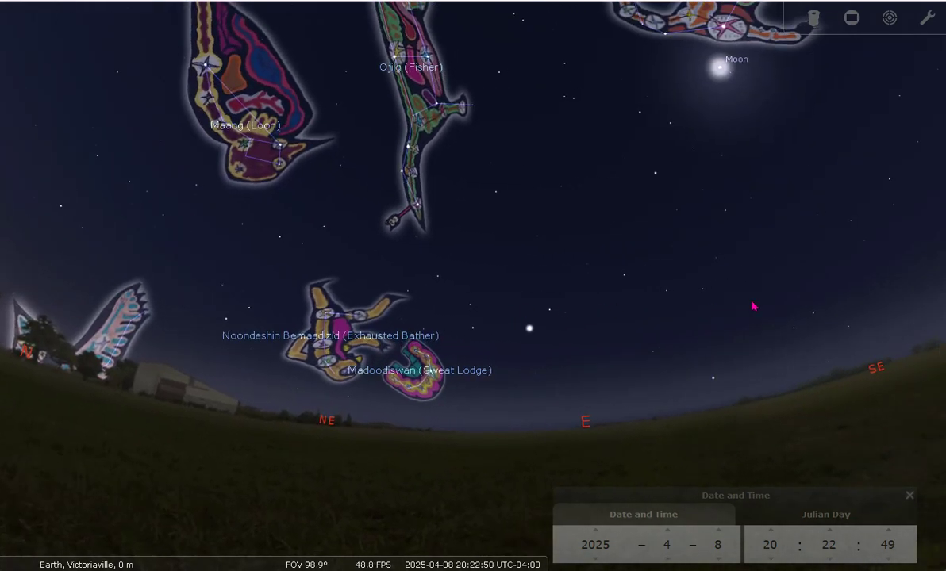
key(Right)
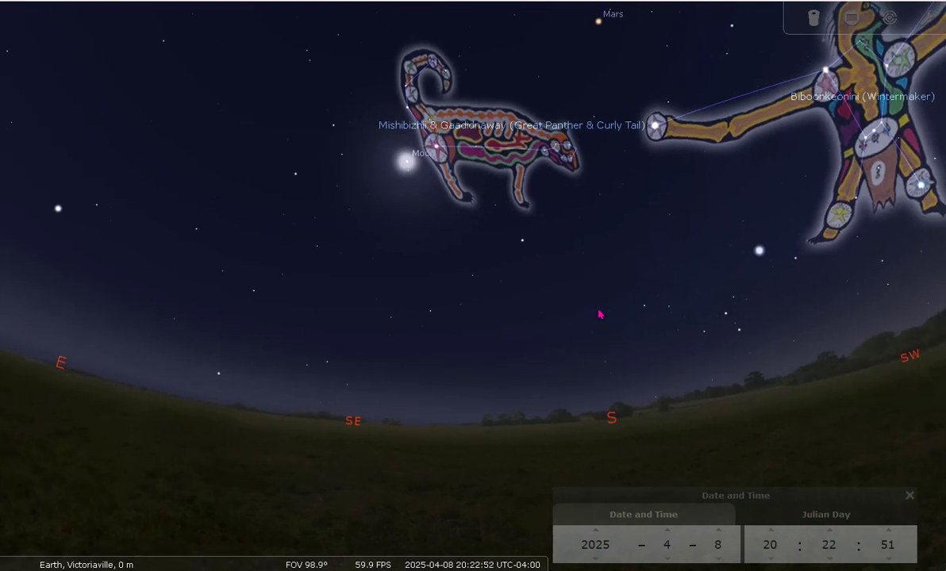
drag(576, 306, 411, 356)
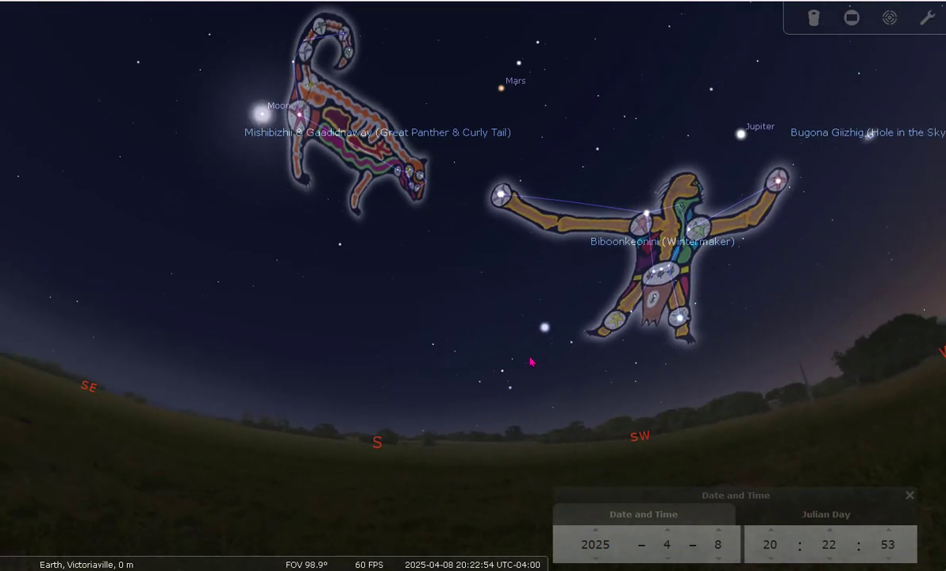
mouse_move(15, 359)
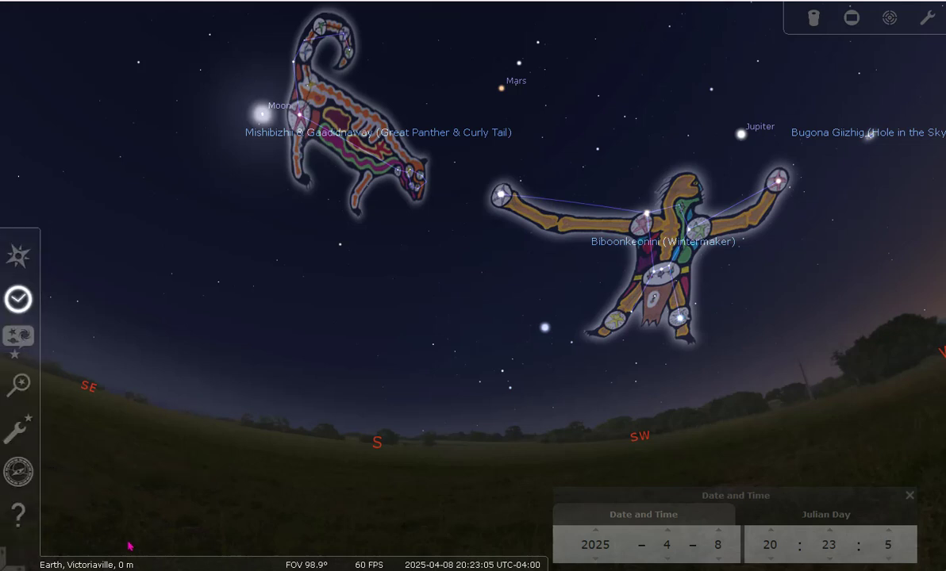
click(22, 514)
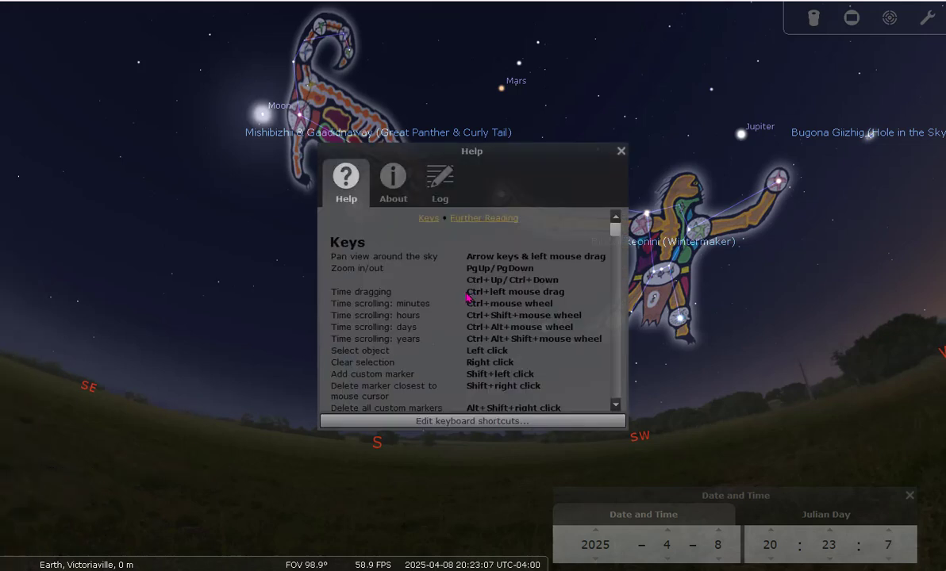
scroll(616, 252, down, 10)
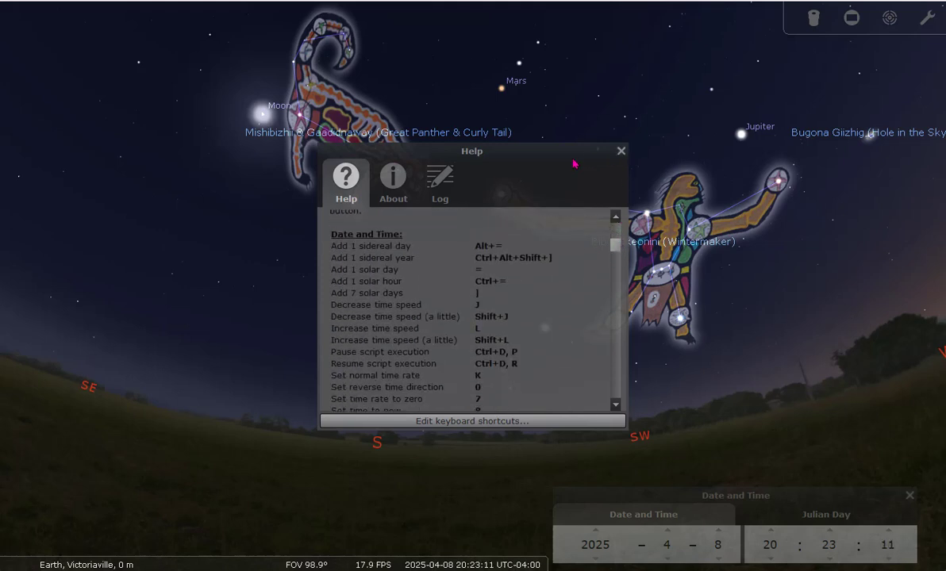
click(621, 151)
mouse_move(188, 557)
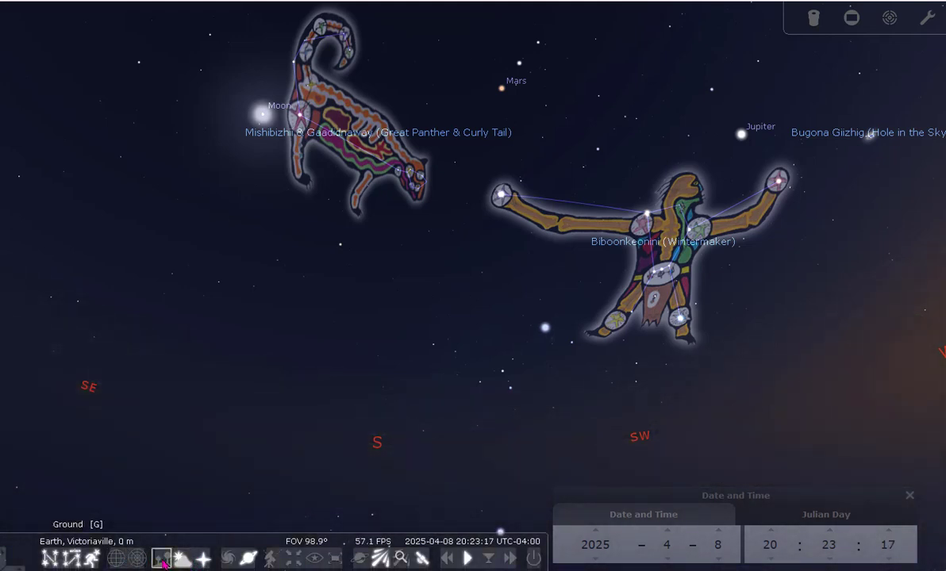
click(182, 559)
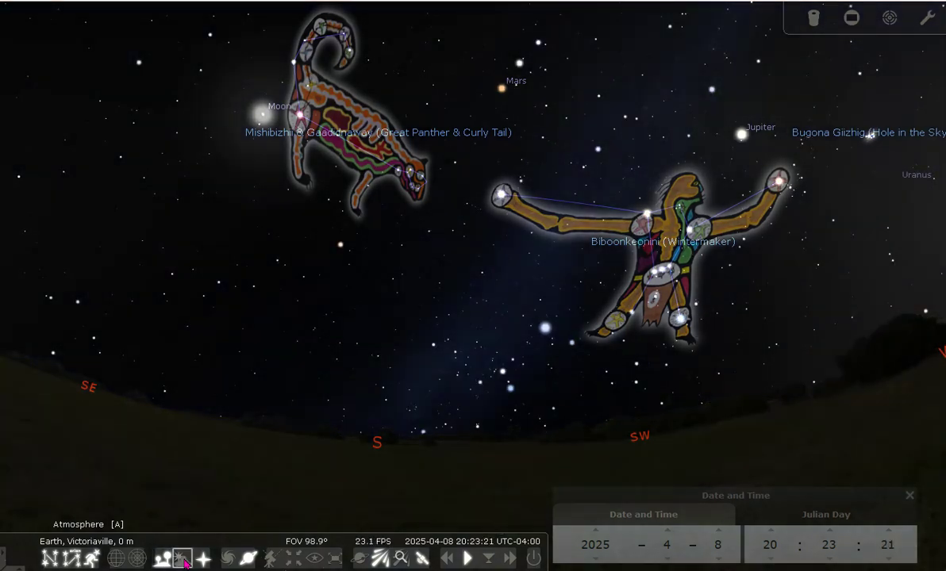
click(182, 560)
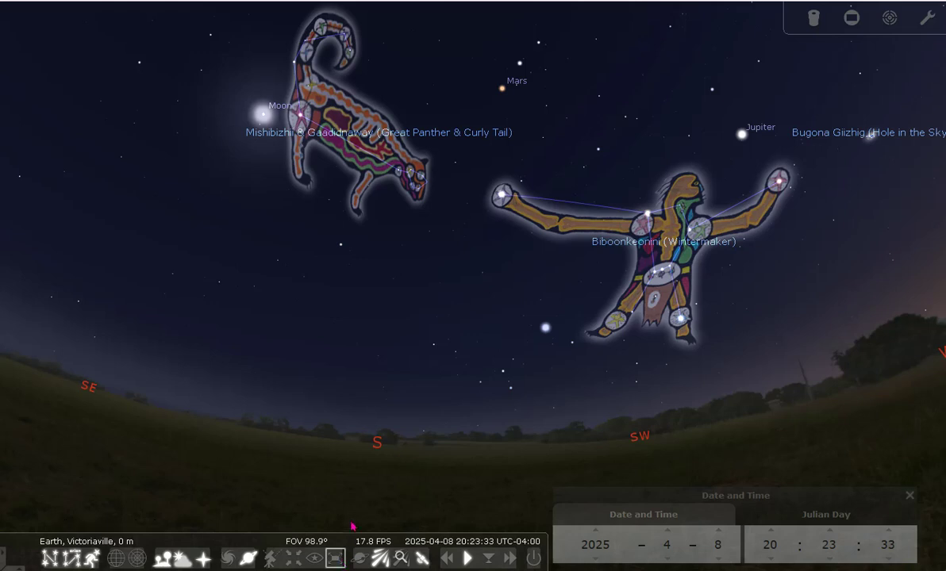
mouse_move(373, 539)
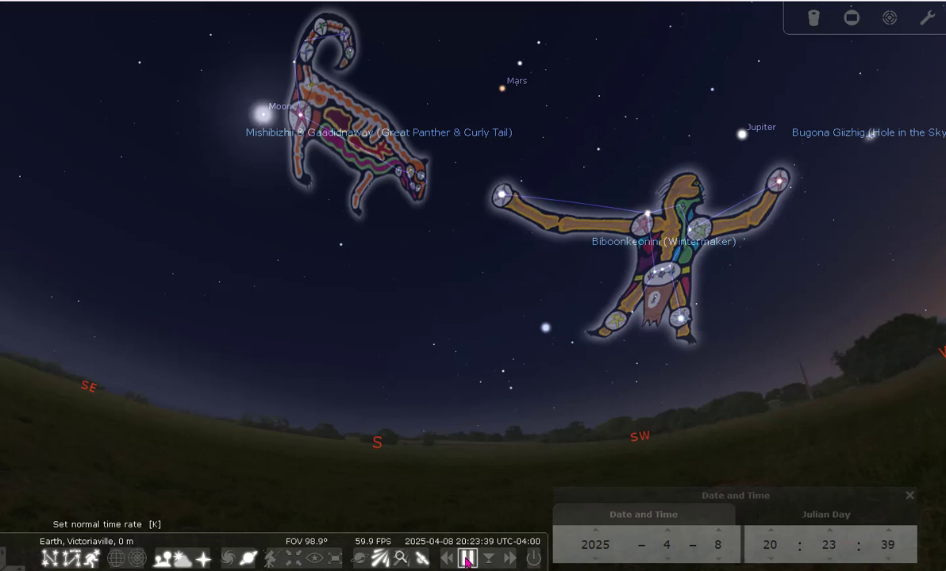
Raise the time speed three notches so the sky rotates rapidly westward
click(508, 559)
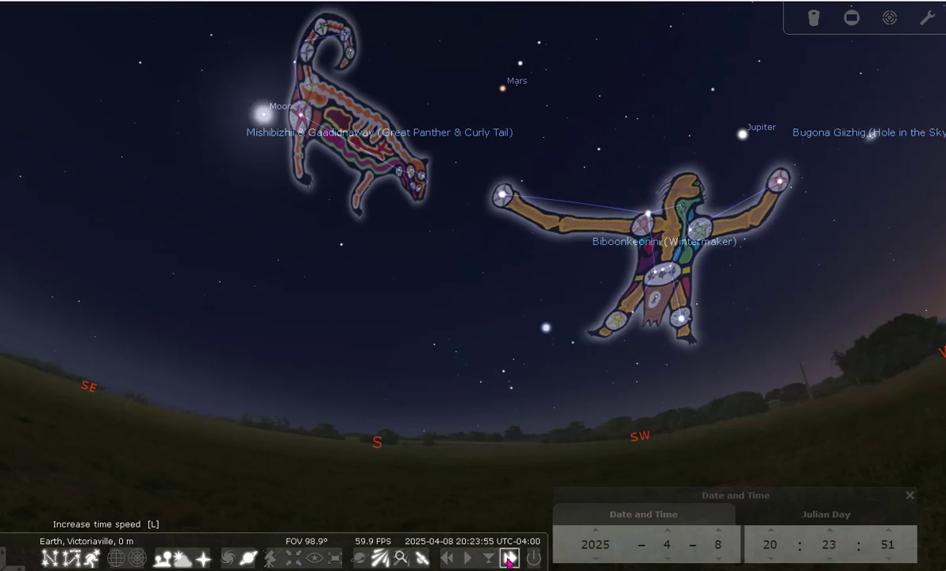
click(508, 560)
click(508, 559)
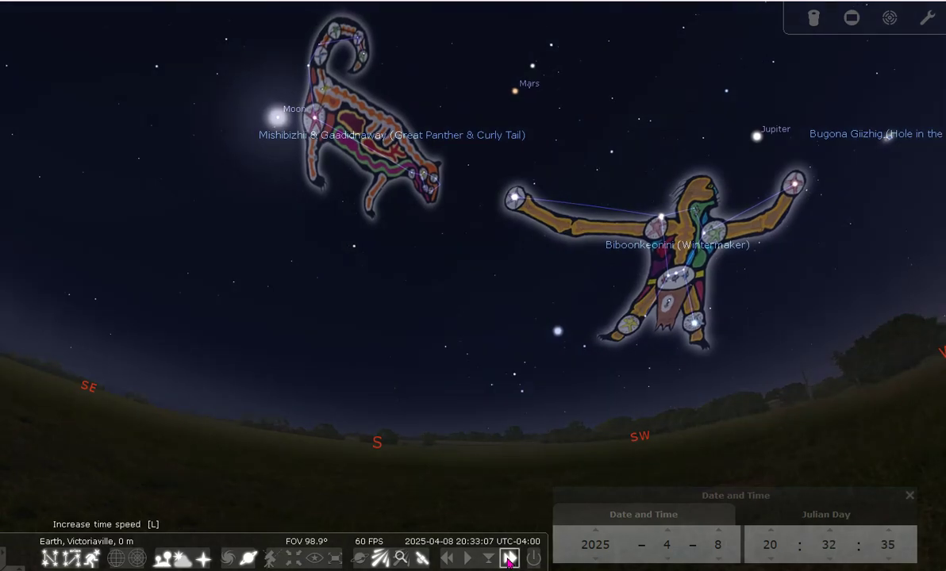